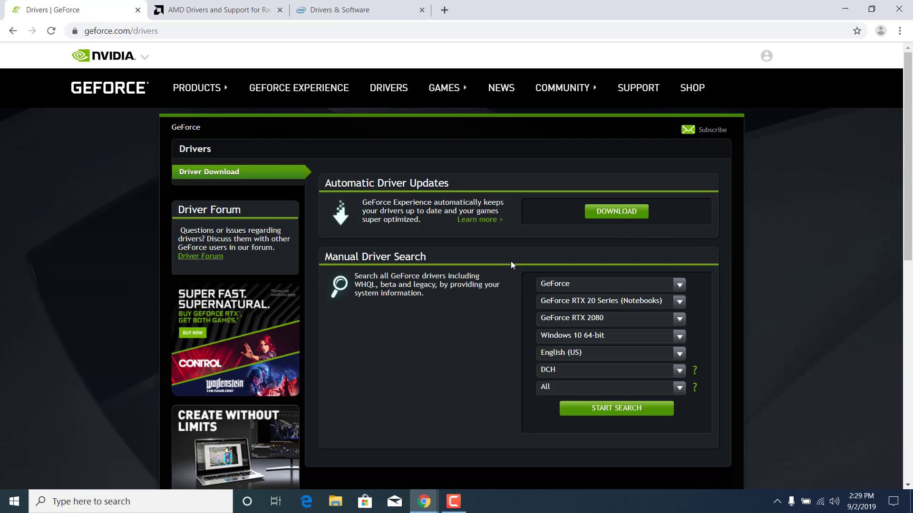
Step: Switch to the AMD Drivers and Support tab to reach its Auto-Detect Radeon driver download
left_click(221, 9)
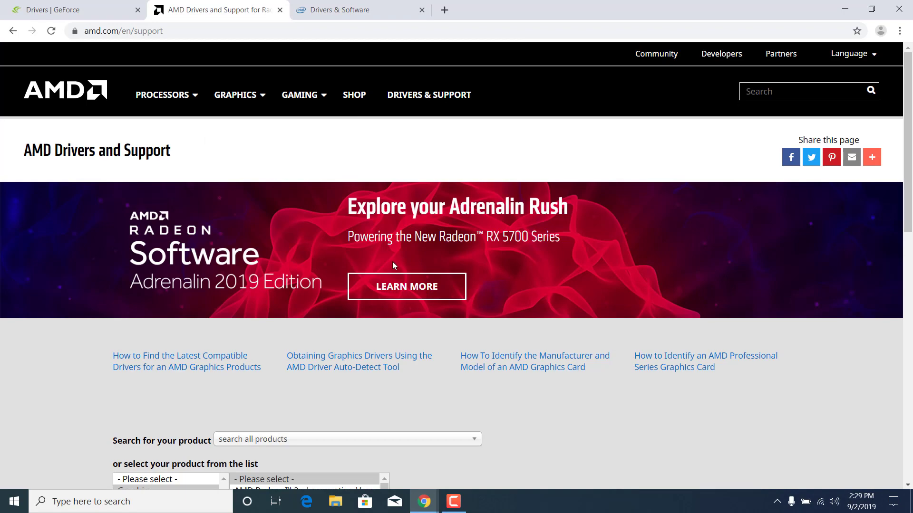
scroll(391, 261, "down", 5)
scroll(391, 243, "down", 5)
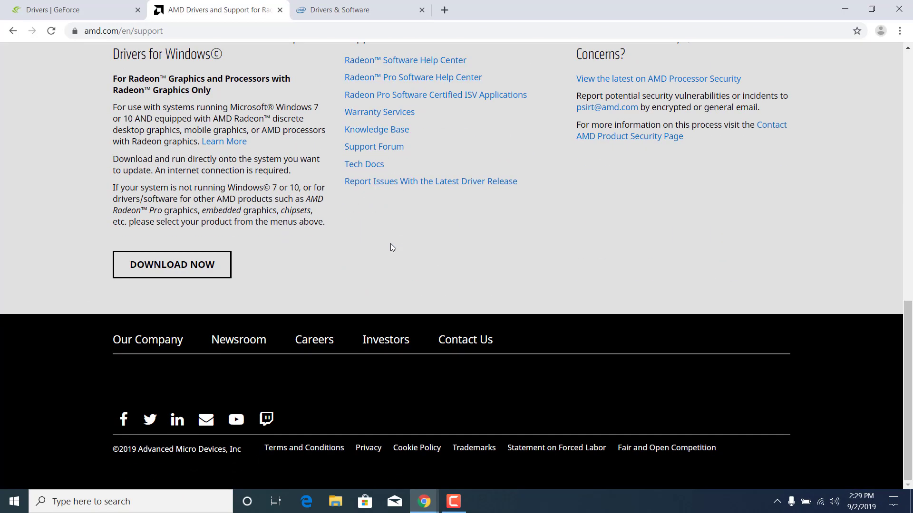
scroll(391, 243, "up", 3)
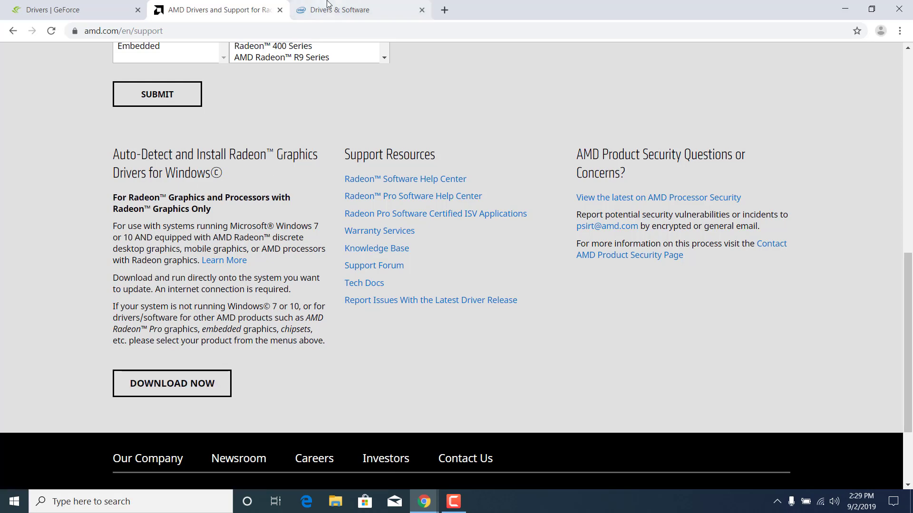
Step: Open Intel's Driver & Support Assistant page, checking the AMD and GeForce driver tabs along the way
left_click(339, 9)
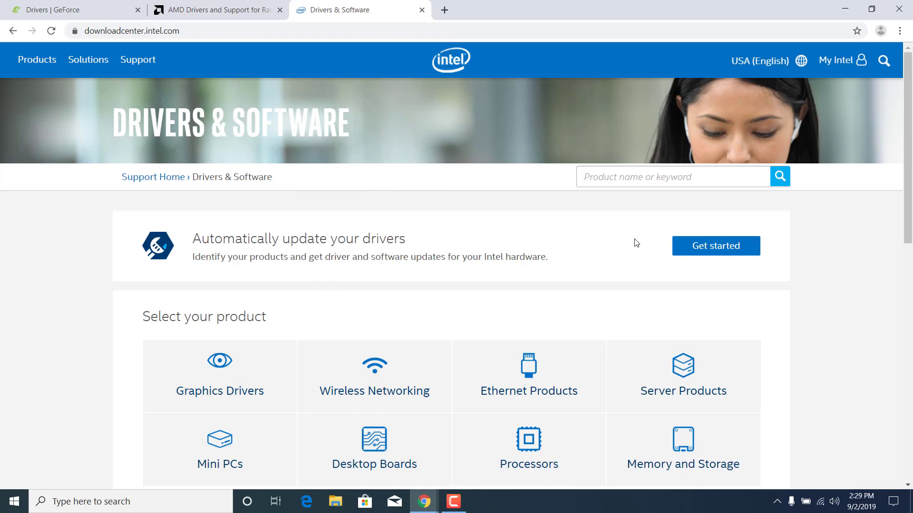
left_click(716, 246)
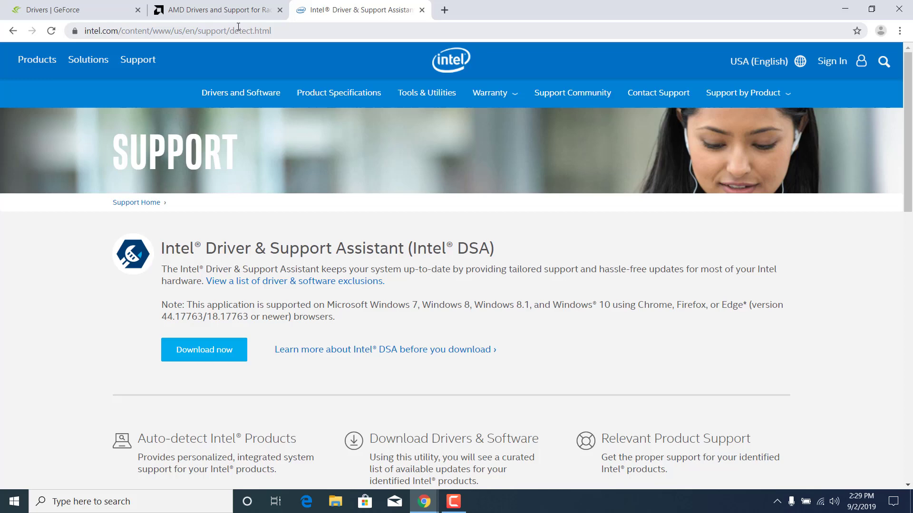
left_click(214, 9)
left_click(72, 10)
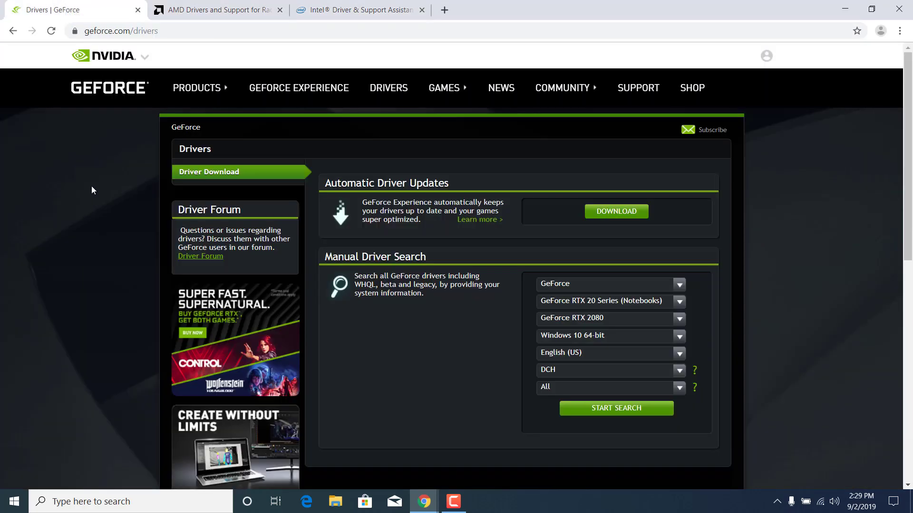
left_click(335, 9)
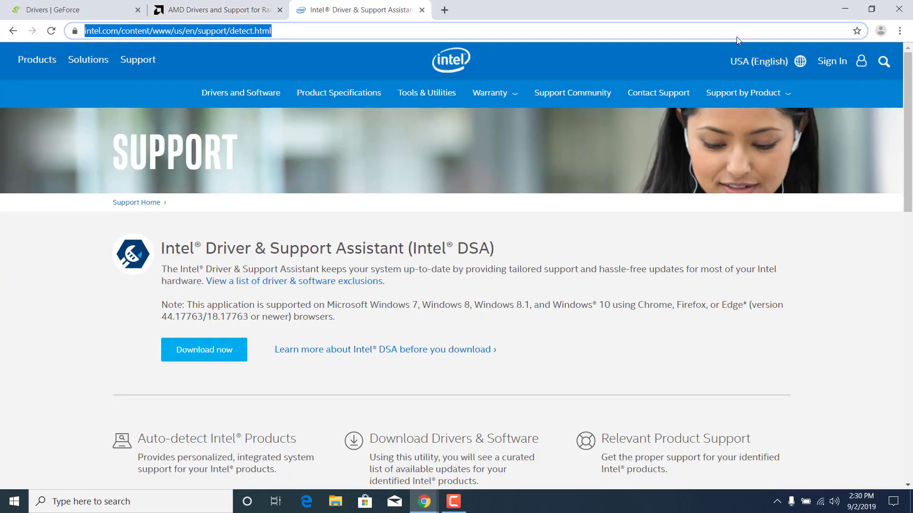
Step: Run sfc /scannow in an administrator Command Prompt and minimize it while the scan continues
left_click(844, 9)
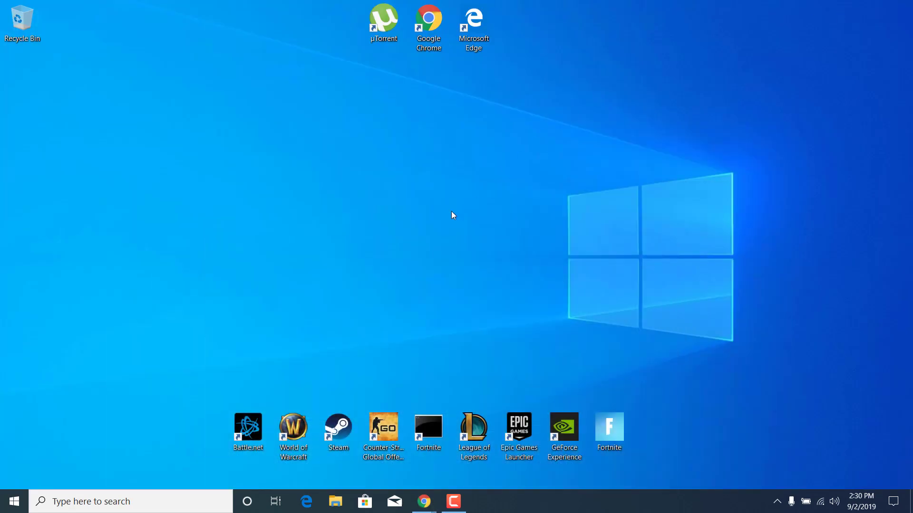
left_click(128, 501)
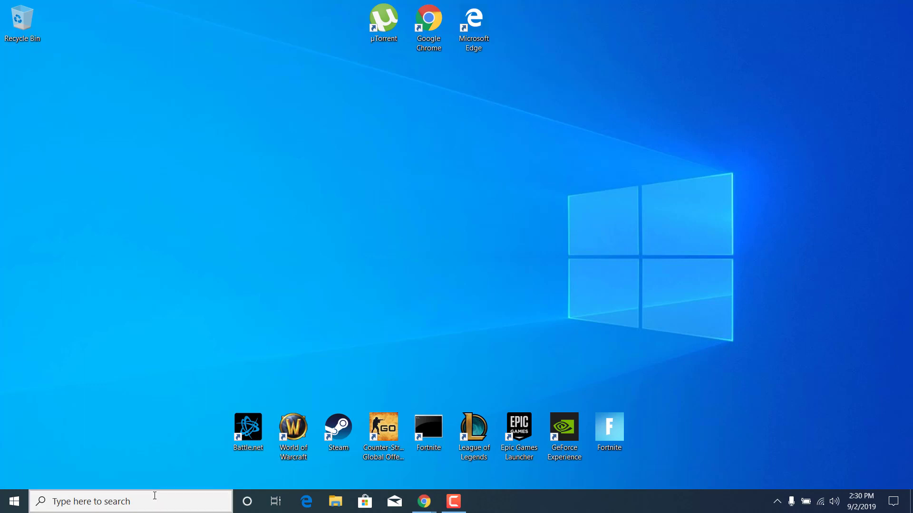
type("cmd")
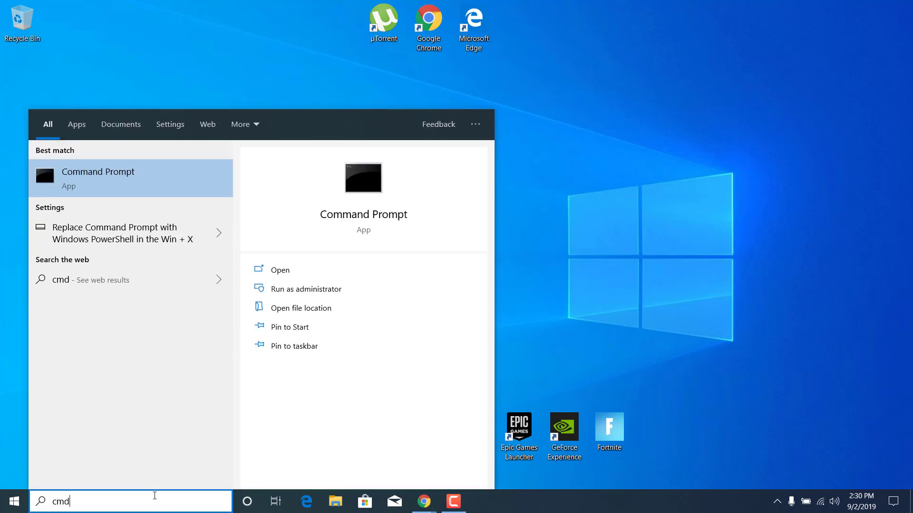
right_click(84, 193)
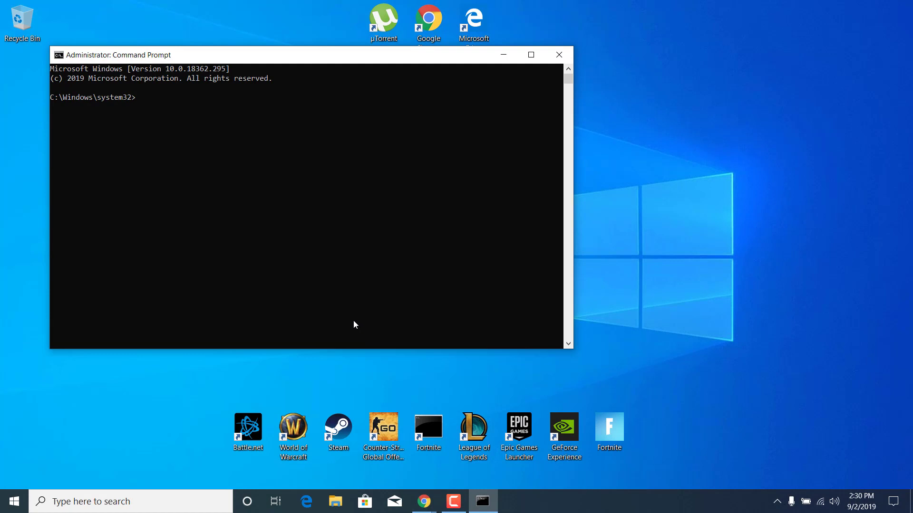
type("sfc /")
type("scannow")
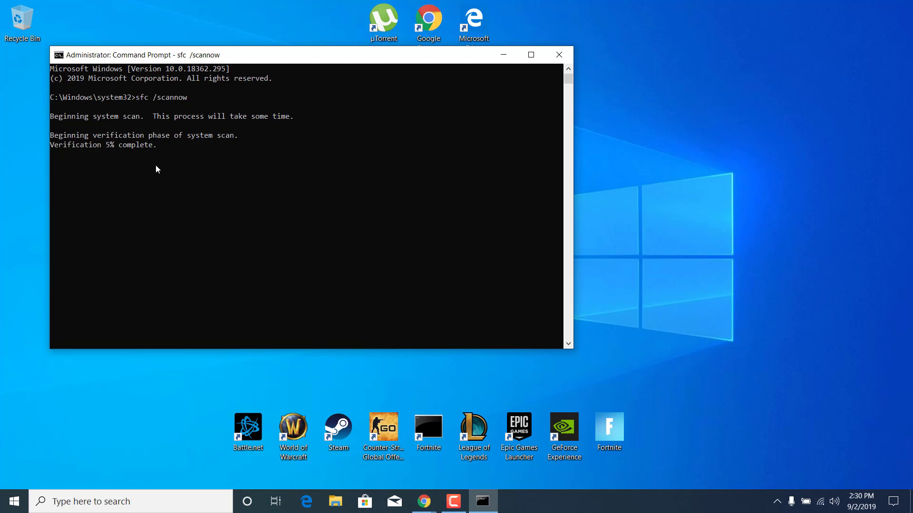
left_click(502, 54)
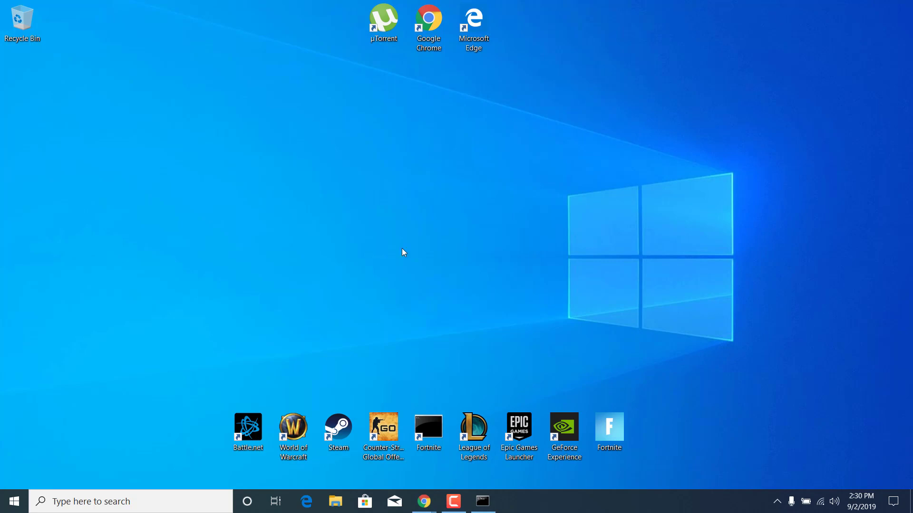
double_click(338, 428)
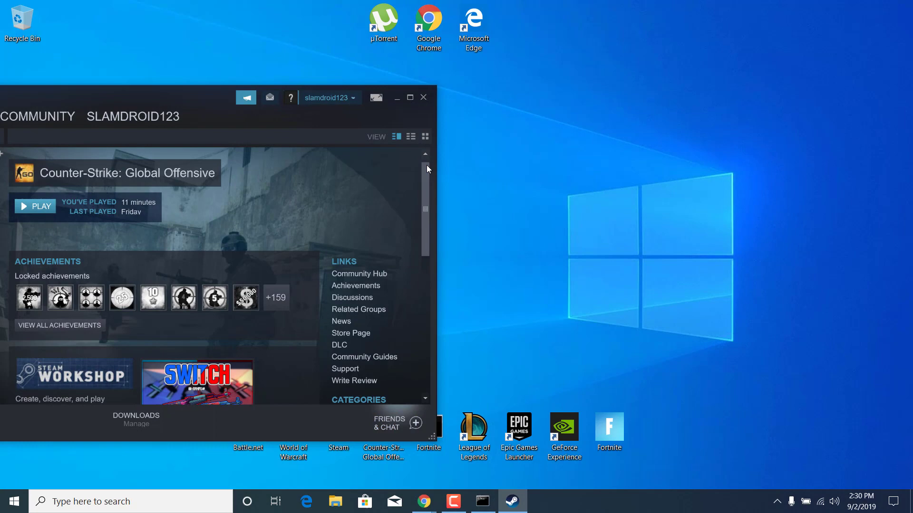
left_click_drag(183, 95, 524, 55)
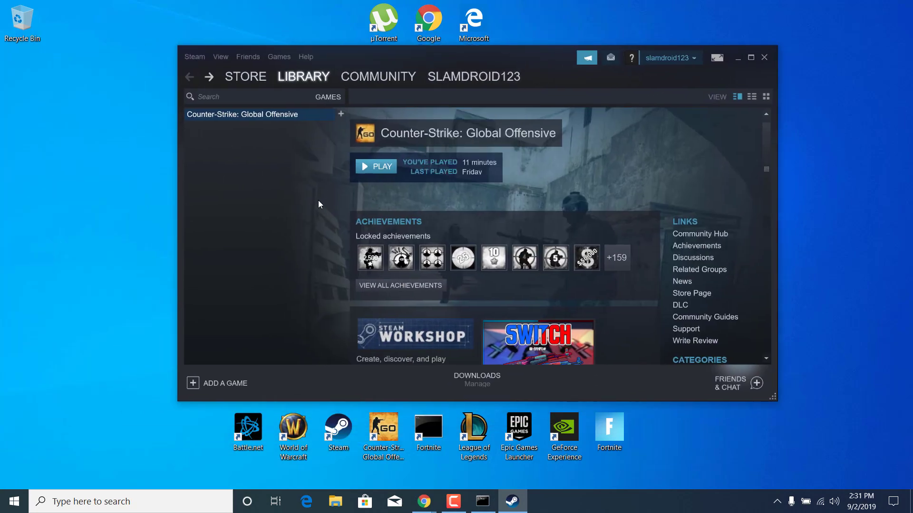
right_click(295, 116)
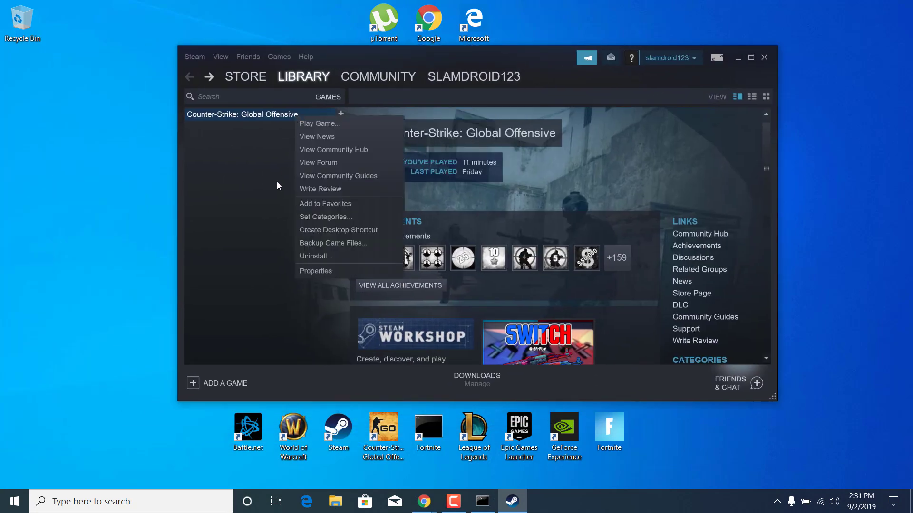
left_click(320, 270)
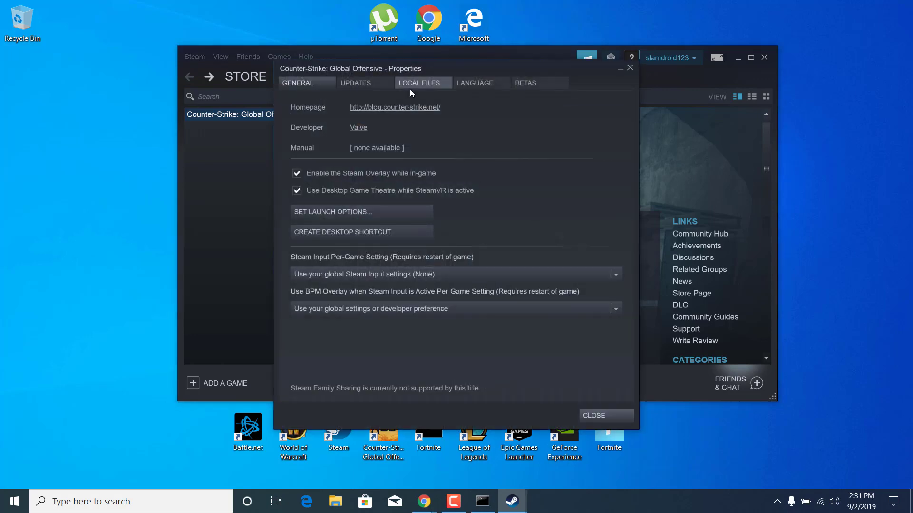
left_click(421, 84)
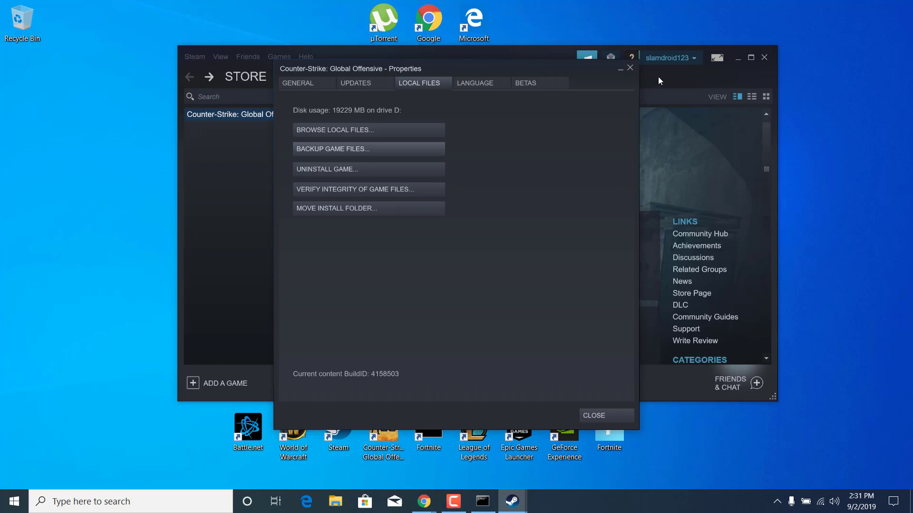
left_click(630, 69)
left_click(763, 57)
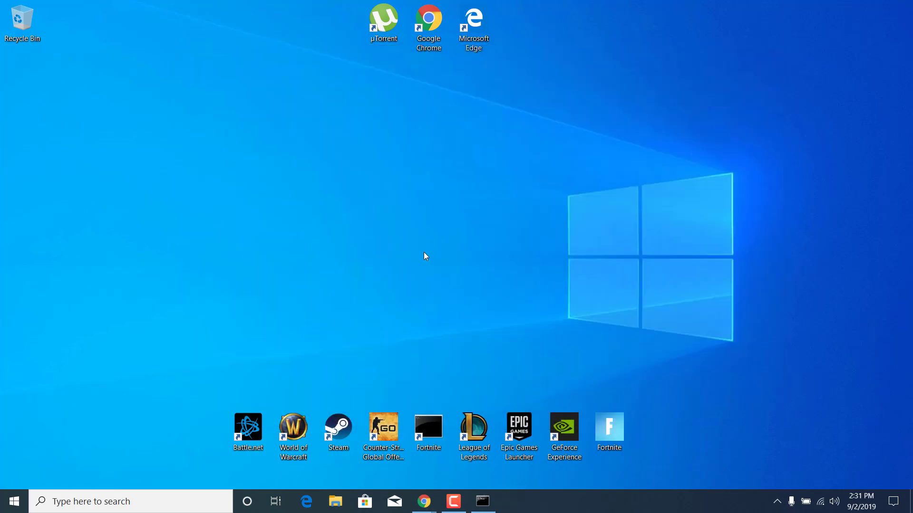
left_click(80, 501)
type("device mana")
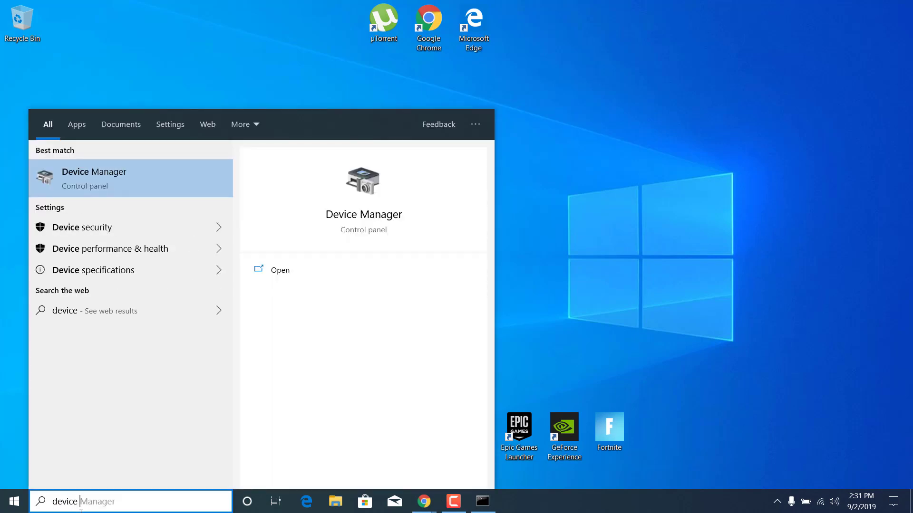
left_click(88, 183)
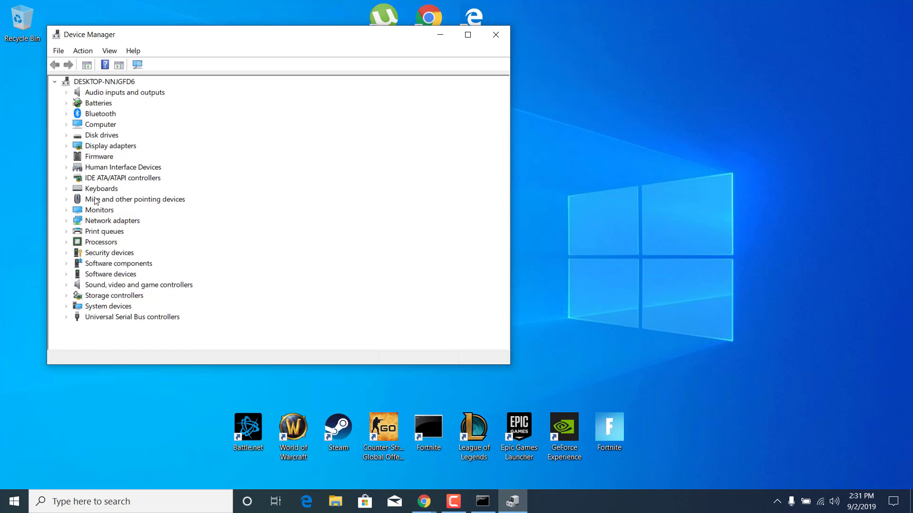
left_click(66, 146)
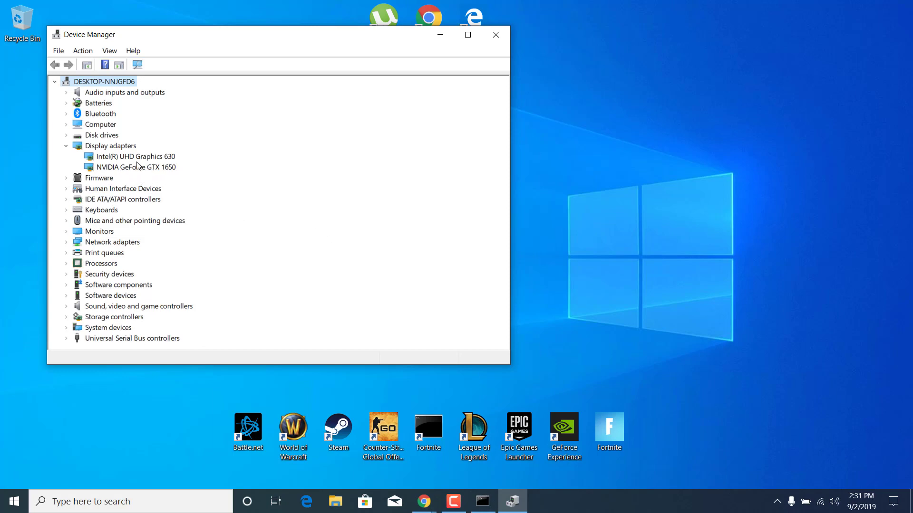
right_click(104, 168)
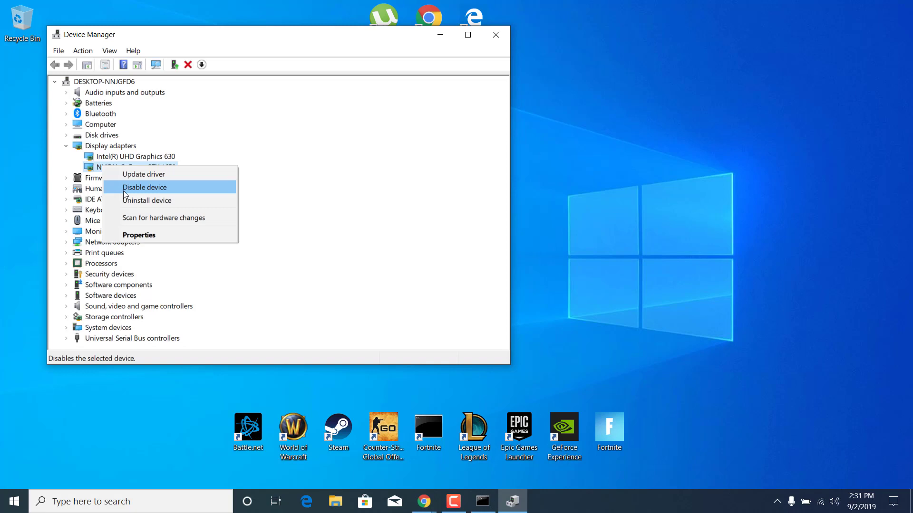
left_click(162, 189)
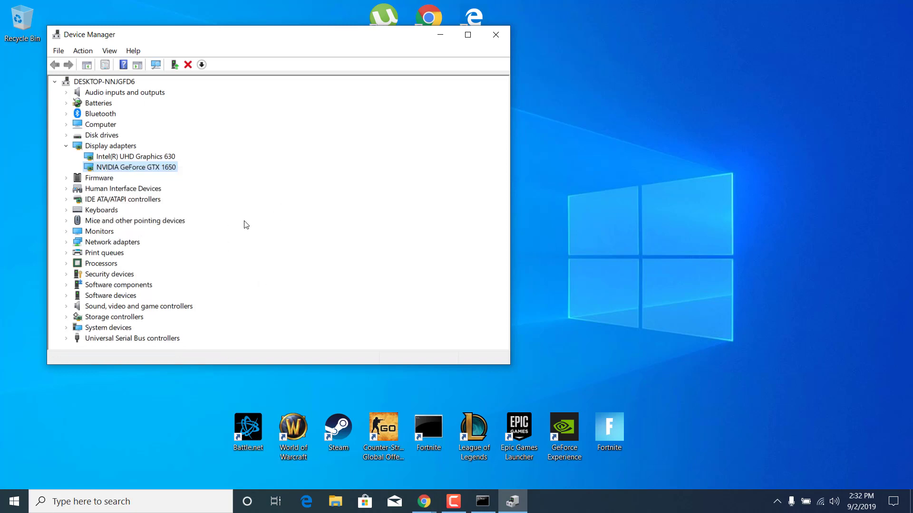
right_click(144, 168)
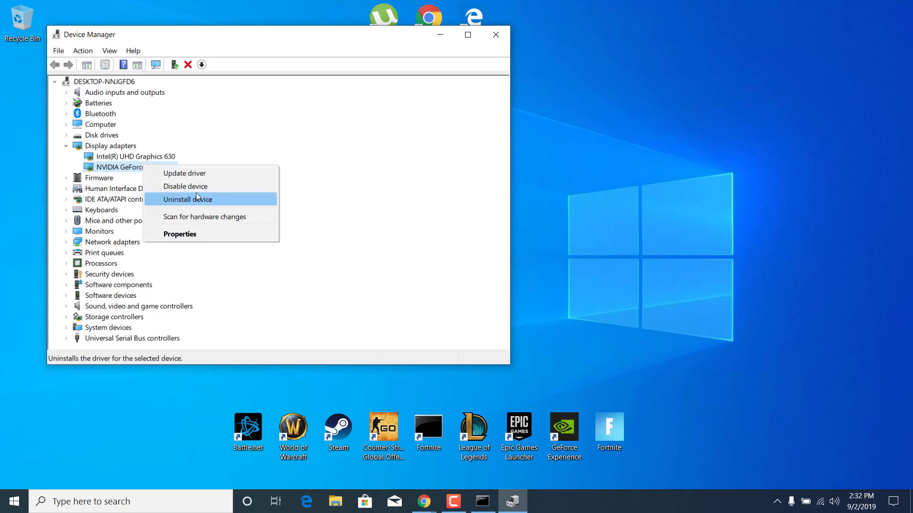
key("Escape")
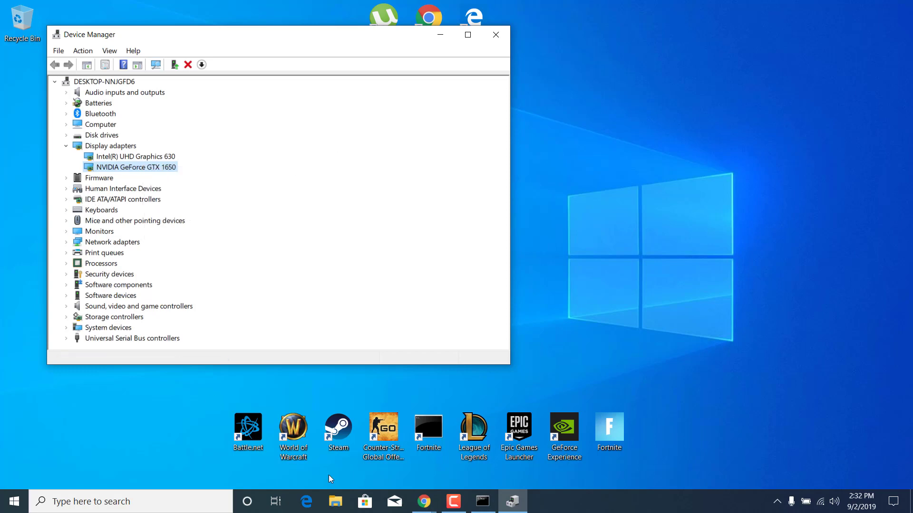
left_click(496, 34)
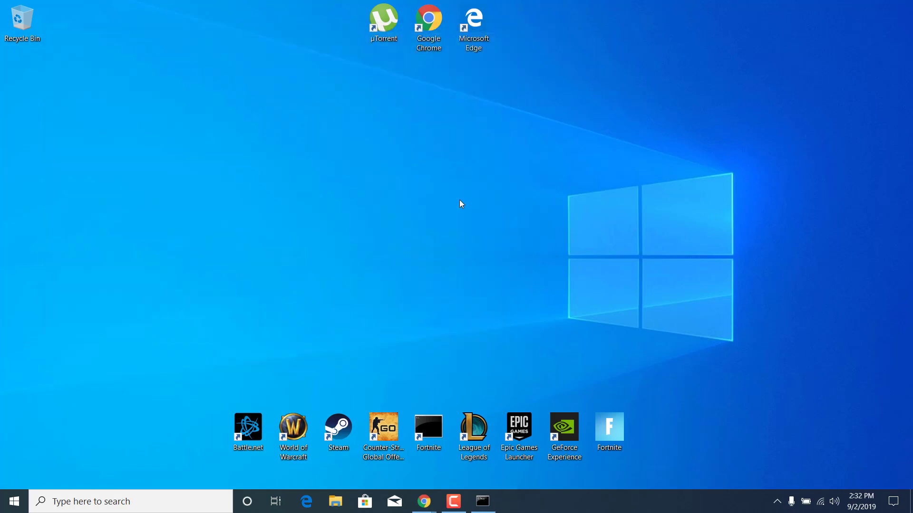